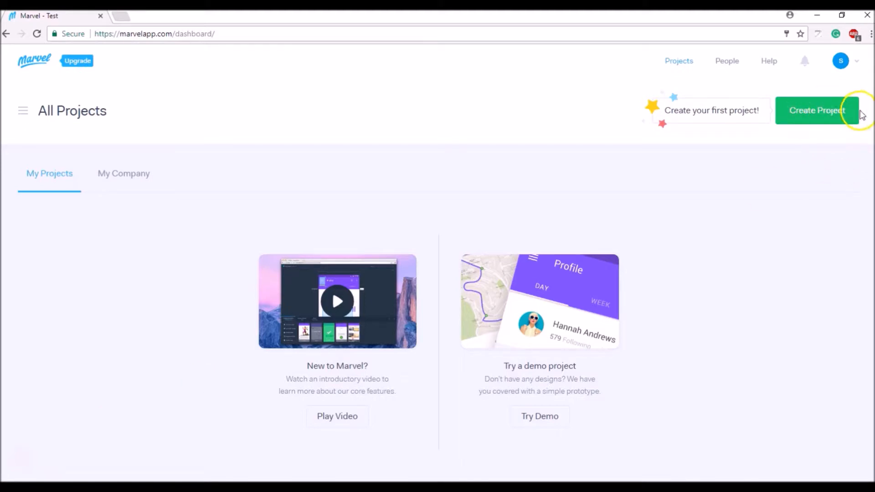
Create a prototype project named Test with the Website/TV format at any resolution
{"action": "left_click", "coordinate": [815, 115]}
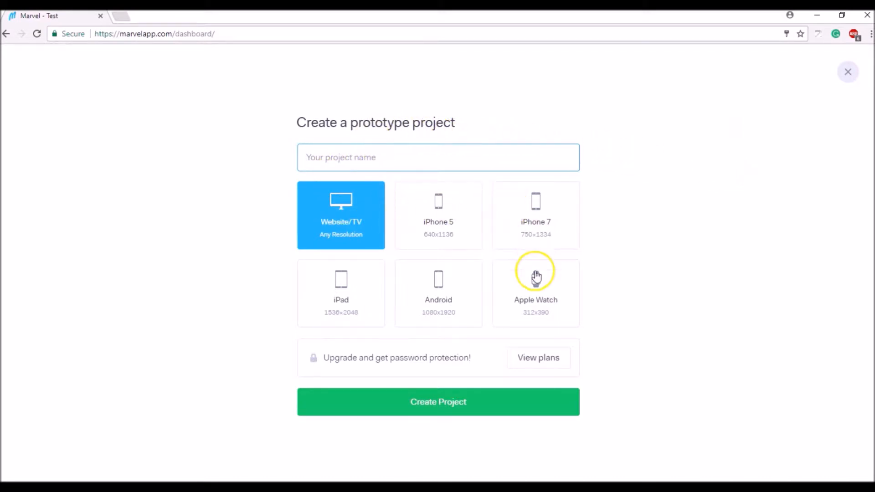
{"action": "type", "text": "Test"}
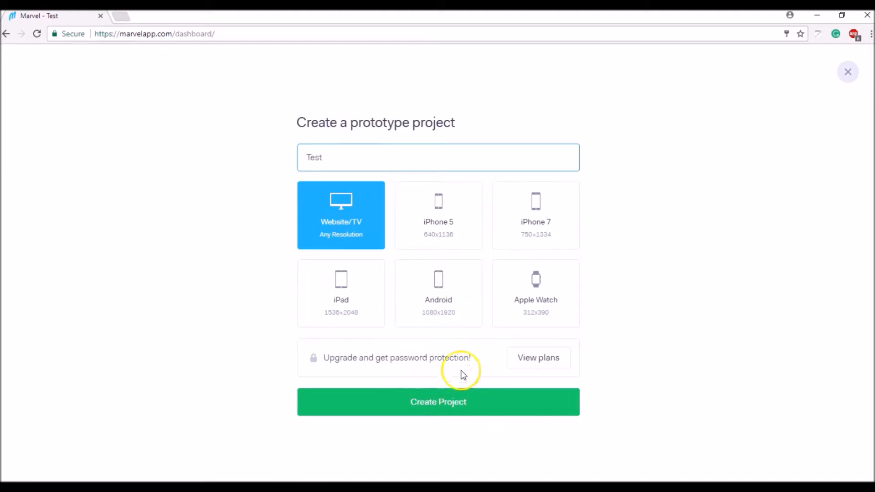
{"action": "left_click", "coordinate": [468, 404]}
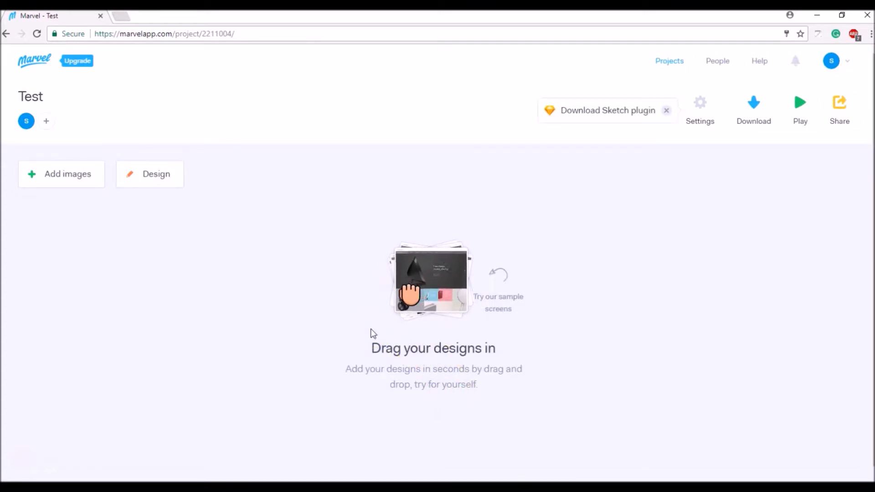
{"action": "left_click", "coordinate": [239, 274]}
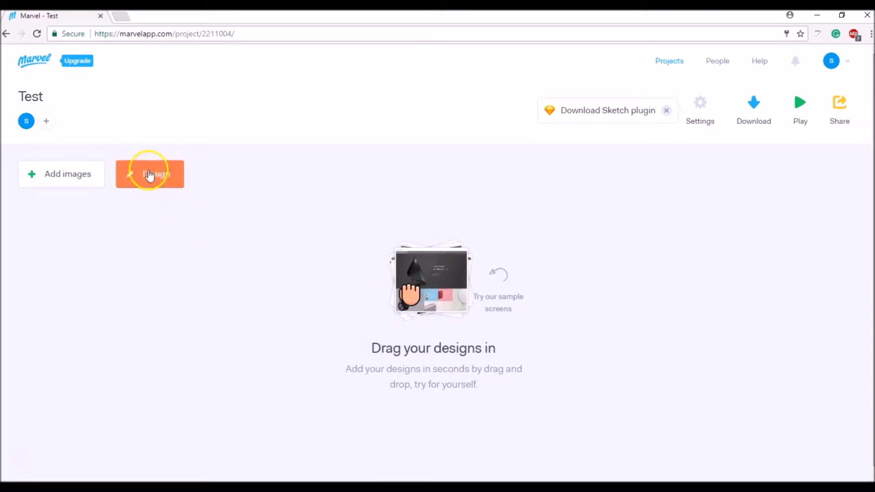
Open a new design canvas and add the Menu + Button component from the Web wireframes to it
{"action": "left_click", "coordinate": [143, 177]}
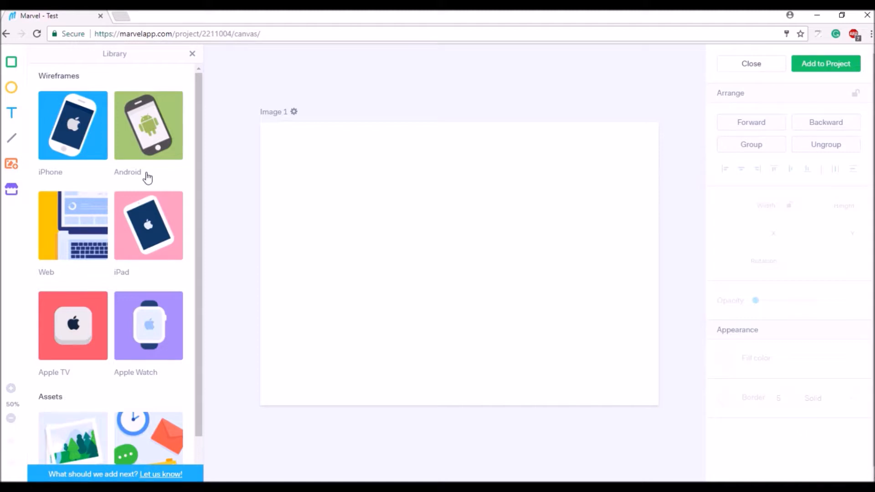
{"action": "left_click", "coordinate": [138, 130]}
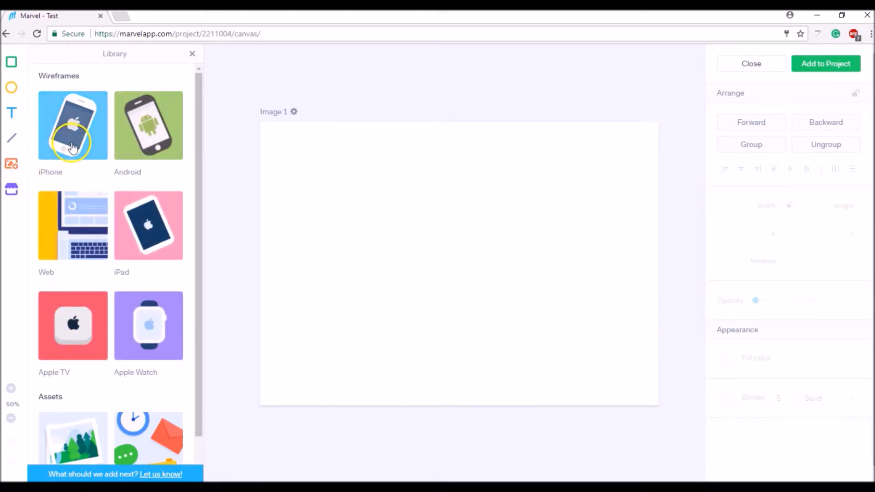
{"action": "scroll", "coordinate": [132, 334], "scroll_direction": "down", "scroll_amount": 1}
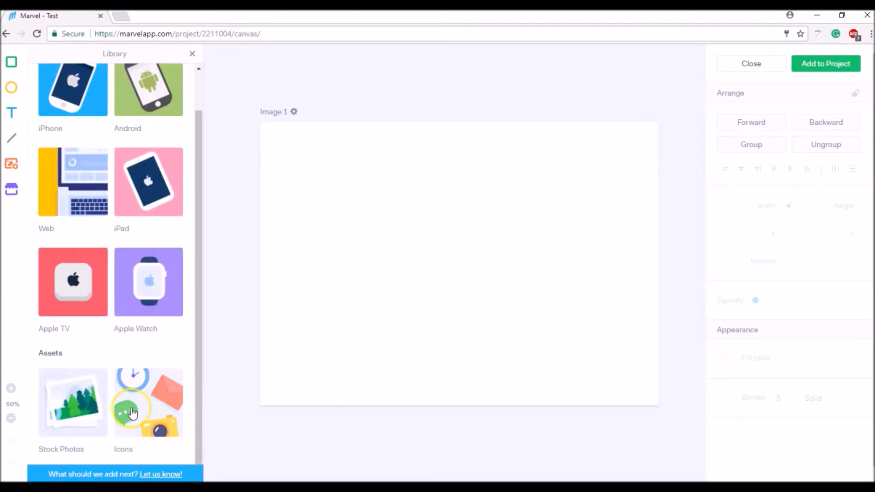
{"action": "scroll", "coordinate": [68, 250], "scroll_direction": "up", "scroll_amount": 1}
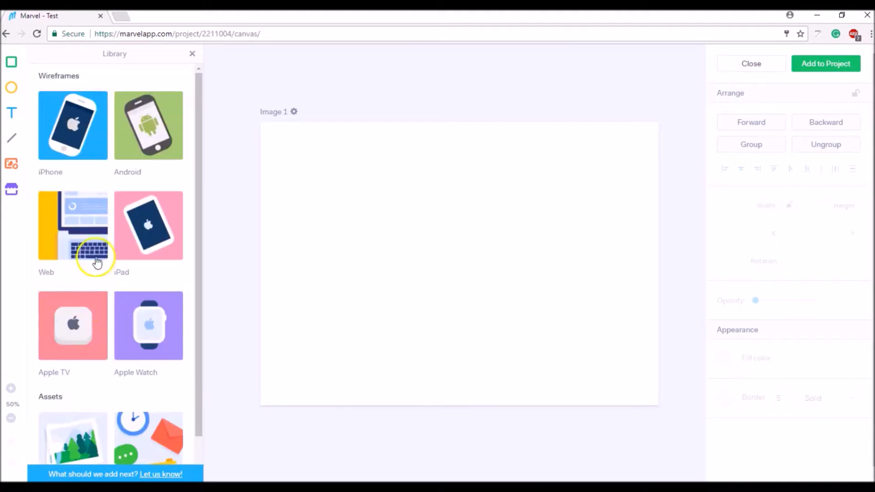
{"action": "left_click", "coordinate": [68, 250]}
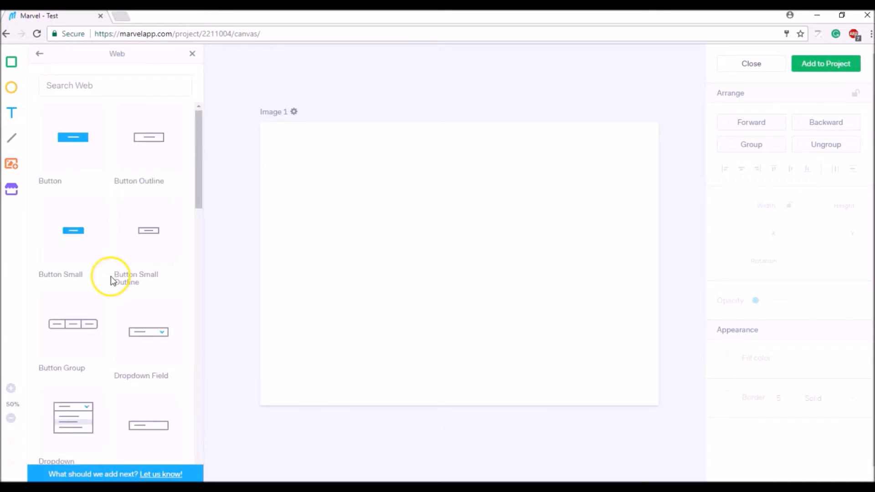
{"action": "scroll", "coordinate": [113, 279], "scroll_direction": "down", "scroll_amount": 6}
{"action": "scroll", "coordinate": [115, 282], "scroll_direction": "down", "scroll_amount": 12}
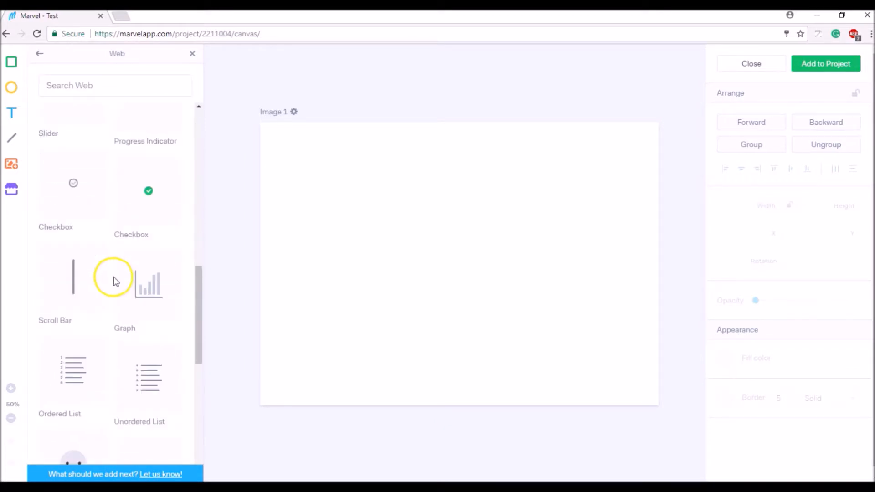
{"action": "scroll", "coordinate": [55, 185], "scroll_direction": "up", "scroll_amount": 2}
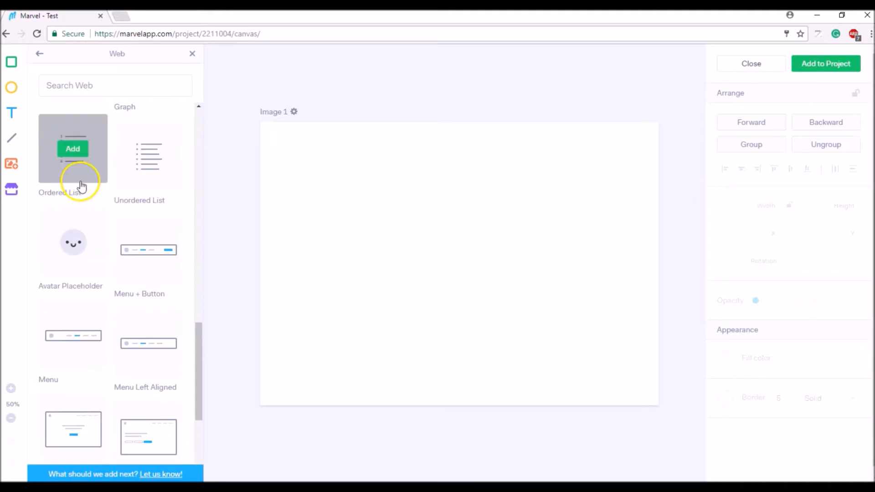
{"action": "left_click", "coordinate": [148, 250]}
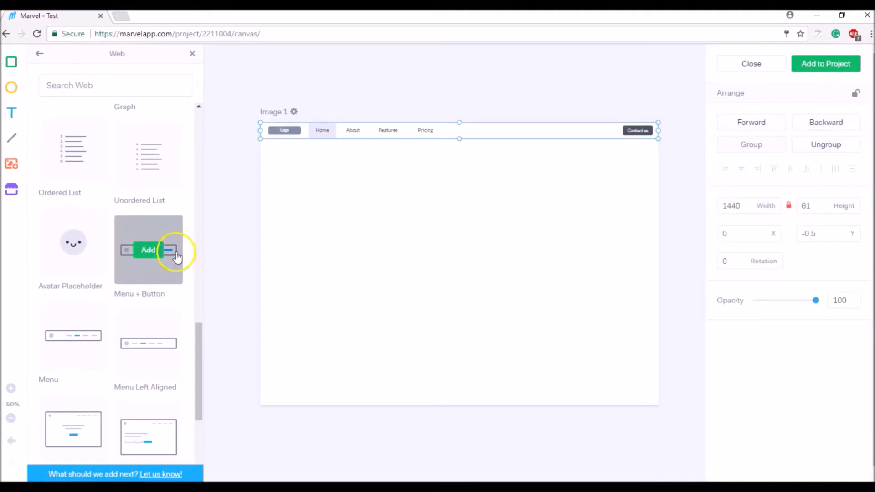
Add the Video Block web component and place it directly below the menu bar at X 0, Y 61
{"action": "scroll", "coordinate": [157, 274], "scroll_direction": "down", "scroll_amount": 3}
{"action": "scroll", "coordinate": [158, 278], "scroll_direction": "down", "scroll_amount": 6}
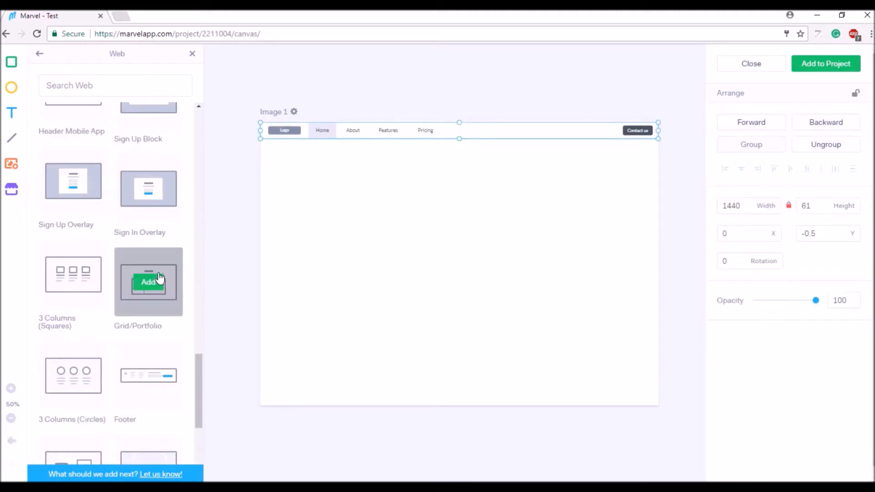
{"action": "scroll", "coordinate": [153, 288], "scroll_direction": "down", "scroll_amount": 3}
{"action": "scroll", "coordinate": [152, 291], "scroll_direction": "down", "scroll_amount": 1}
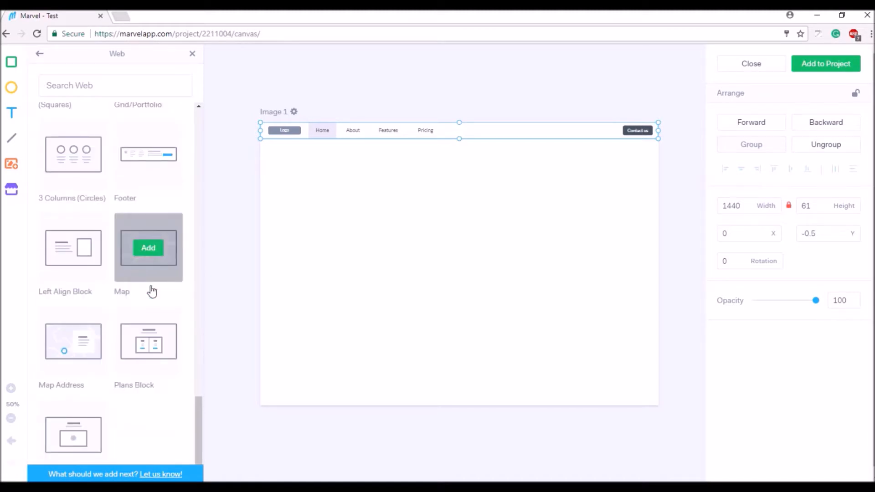
{"action": "scroll", "coordinate": [152, 290], "scroll_direction": "down", "scroll_amount": 1}
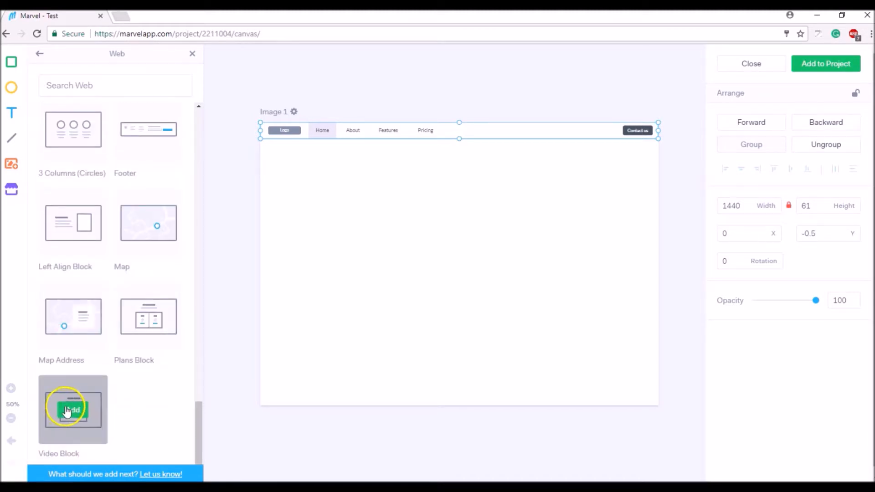
{"action": "left_click", "coordinate": [67, 412]}
{"action": "mouse_move", "coordinate": [409, 267]}
{"action": "left_mouse_down"}
{"action": "mouse_move", "coordinate": [406, 289]}
{"action": "mouse_move", "coordinate": [417, 253]}
{"action": "left_mouse_up"}
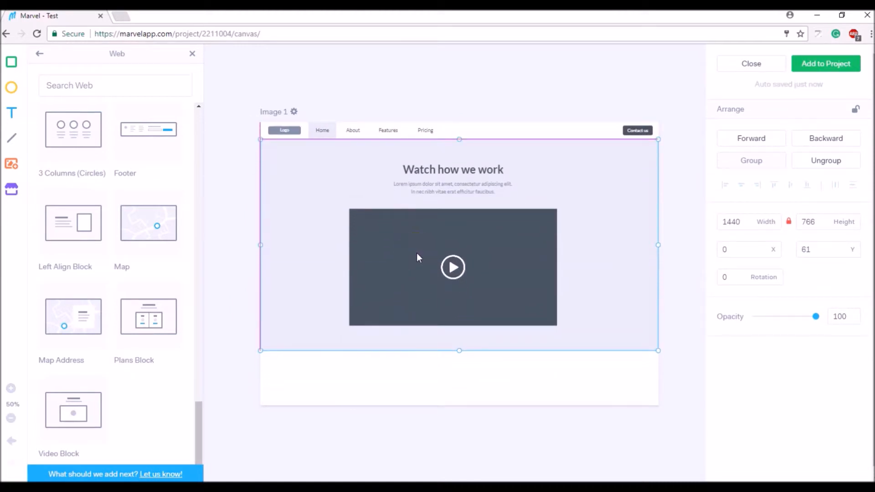
{"action": "left_click", "coordinate": [384, 375]}
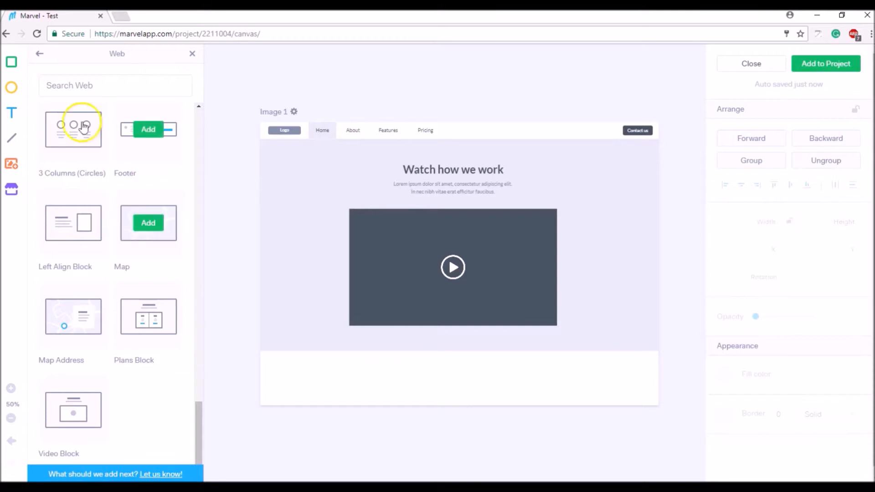
{"action": "left_click", "coordinate": [535, 219]}
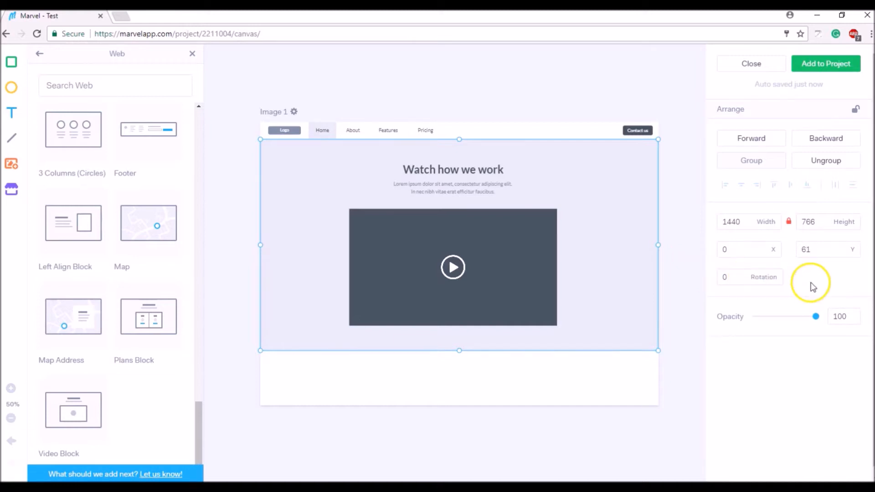
{"action": "left_click_drag", "start_coordinate": [816, 317], "coordinate": [834, 316]}
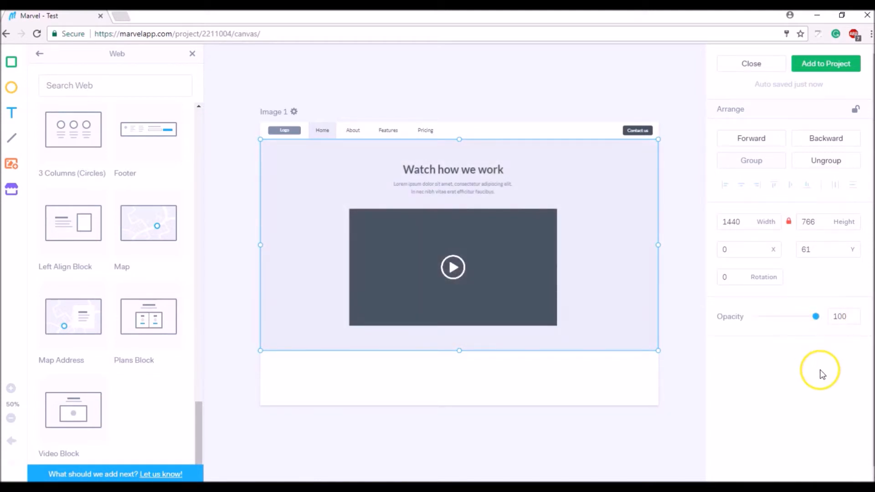
Add the sunset city skyline stock photo to the canvas and set its corner radius to 81
{"action": "left_click", "coordinate": [40, 53]}
{"action": "scroll", "coordinate": [78, 145], "scroll_direction": "down", "scroll_amount": 2}
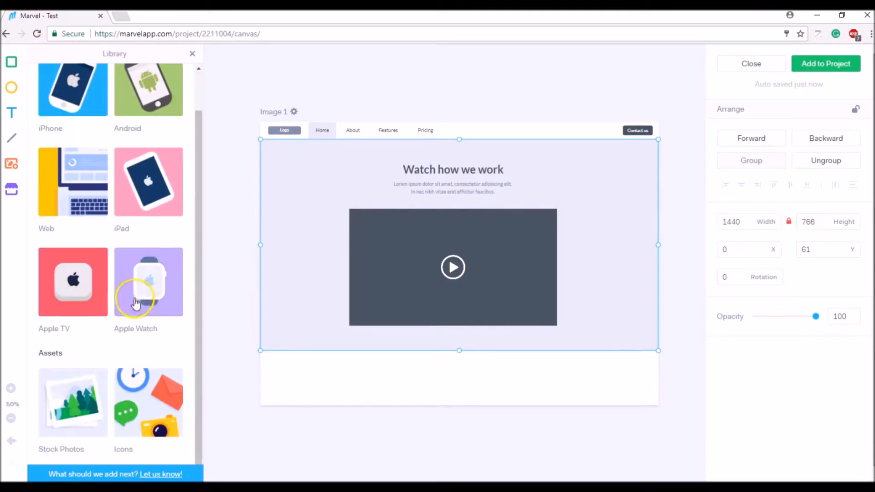
{"action": "left_click", "coordinate": [46, 391]}
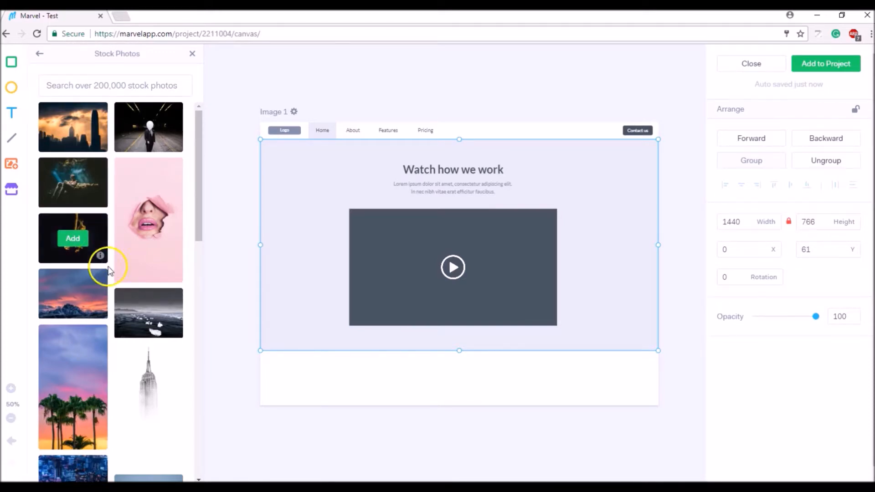
{"action": "left_click", "coordinate": [73, 127]}
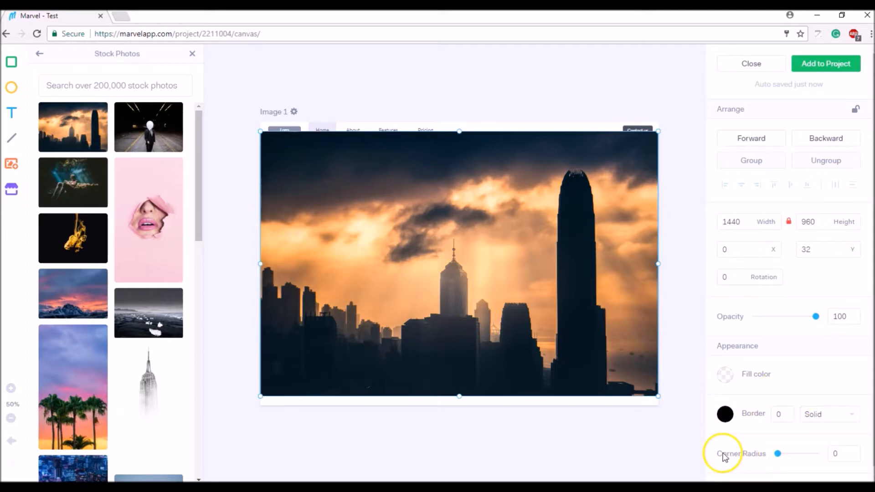
{"action": "left_click_drag", "start_coordinate": [779, 454], "coordinate": [810, 460]}
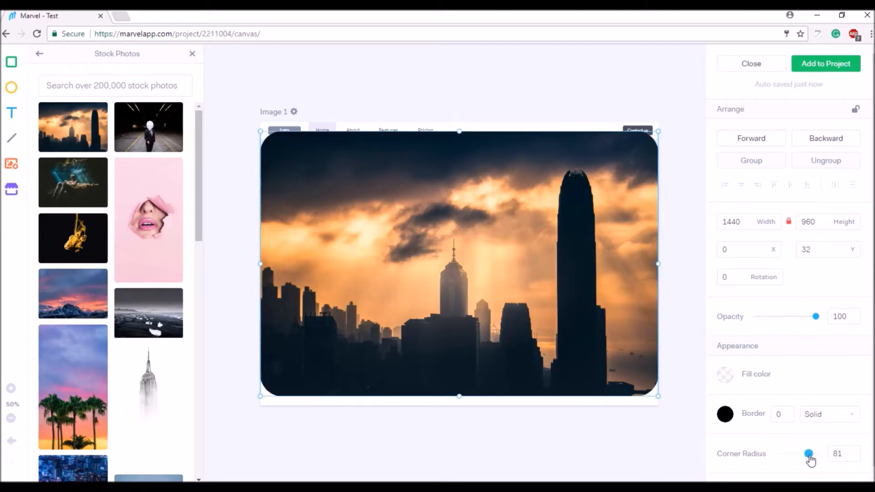
Delete the skyline stock photo from the canvas and add the design to the project
{"action": "left_click", "coordinate": [614, 312]}
{"action": "key", "text": "Delete"}
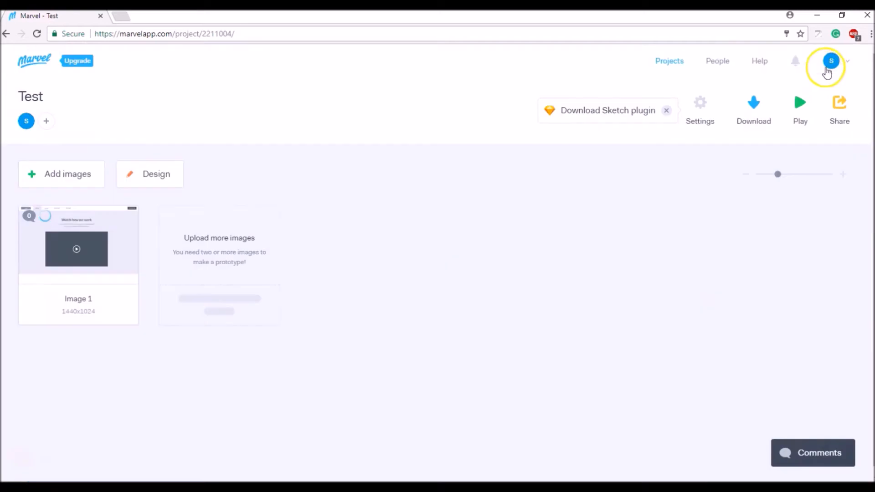
View the Image 1 screen from its menu bar to its lower edge, then return to the project overview
{"action": "mouse_move", "coordinate": [127, 262]}
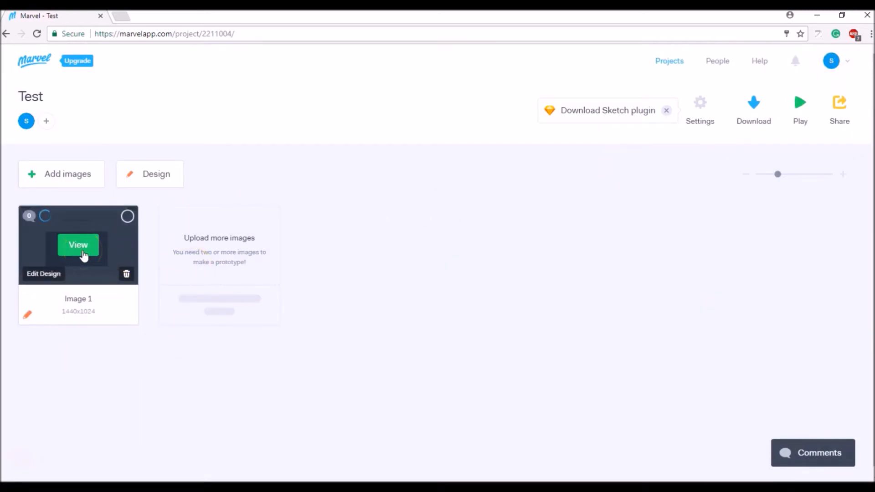
{"action": "left_click", "coordinate": [83, 257]}
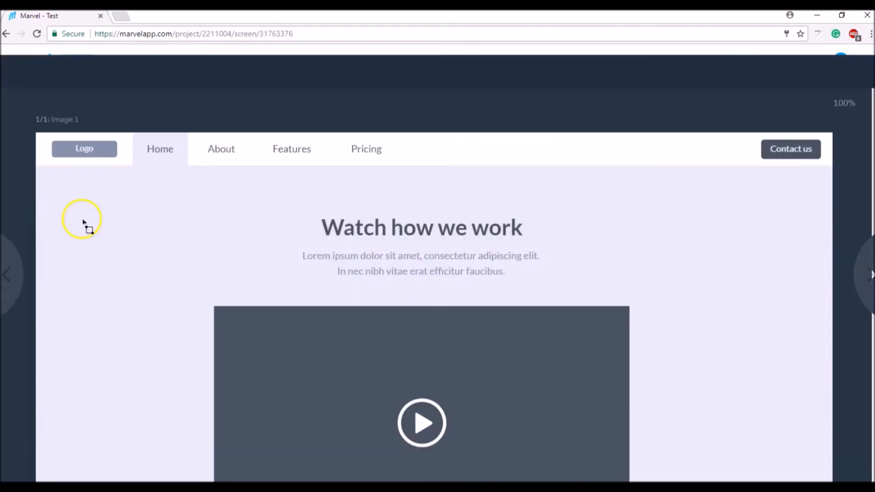
{"action": "scroll", "coordinate": [611, 226], "scroll_direction": "down", "scroll_amount": 5}
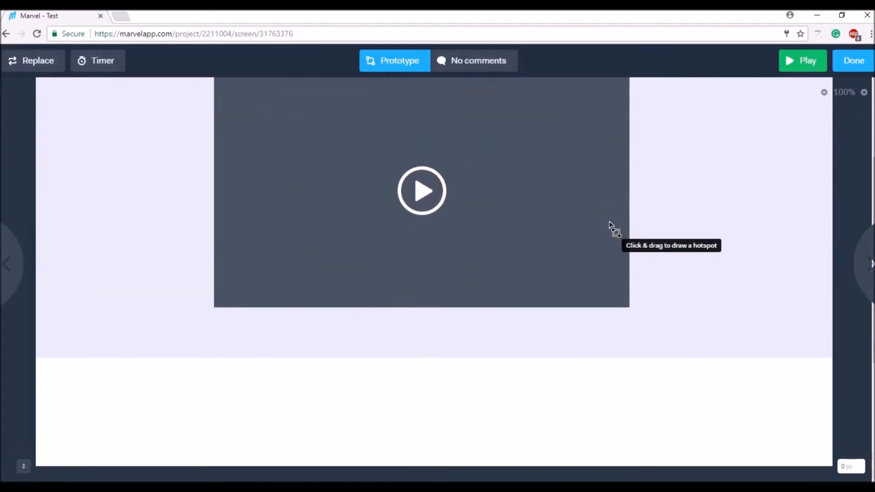
{"action": "scroll", "coordinate": [611, 225], "scroll_direction": "up", "scroll_amount": 5}
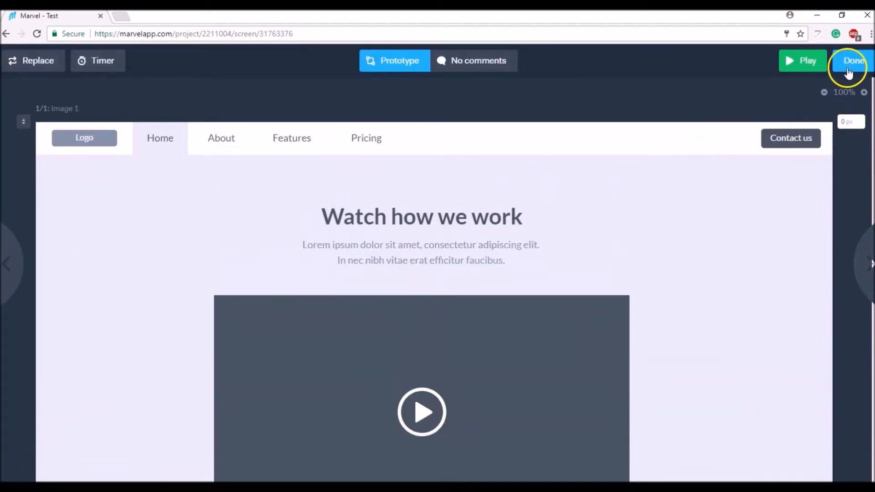
{"action": "left_click", "coordinate": [849, 73]}
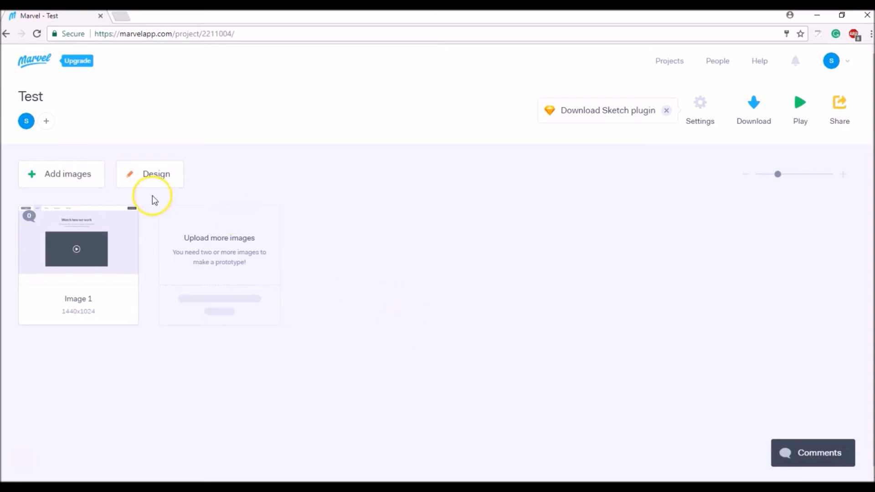
Start adding images from the computer, browse to the KINGSTON (F:) drive and show its files as medium icons
{"action": "left_click", "coordinate": [74, 180]}
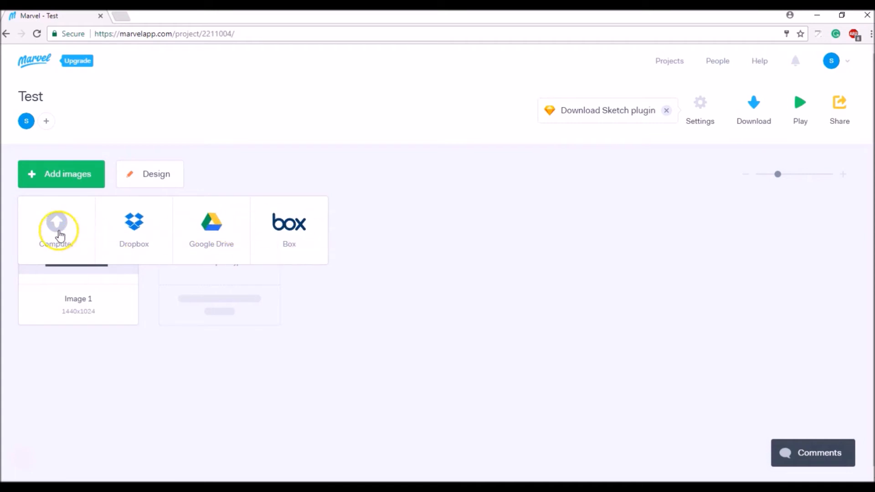
{"action": "left_click", "coordinate": [59, 232]}
{"action": "scroll", "coordinate": [70, 194], "scroll_direction": "down", "scroll_amount": 1}
{"action": "scroll", "coordinate": [71, 194], "scroll_direction": "down", "scroll_amount": 1}
{"action": "left_click", "coordinate": [53, 188]}
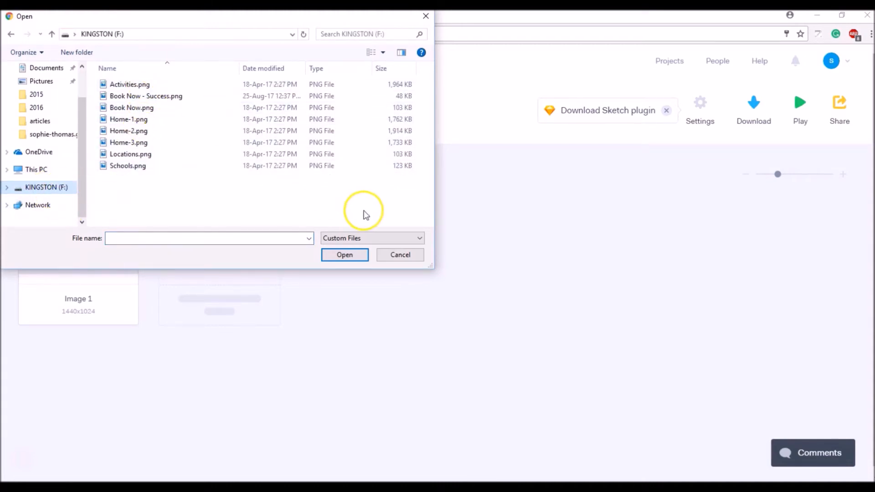
{"action": "left_click", "coordinate": [382, 52]}
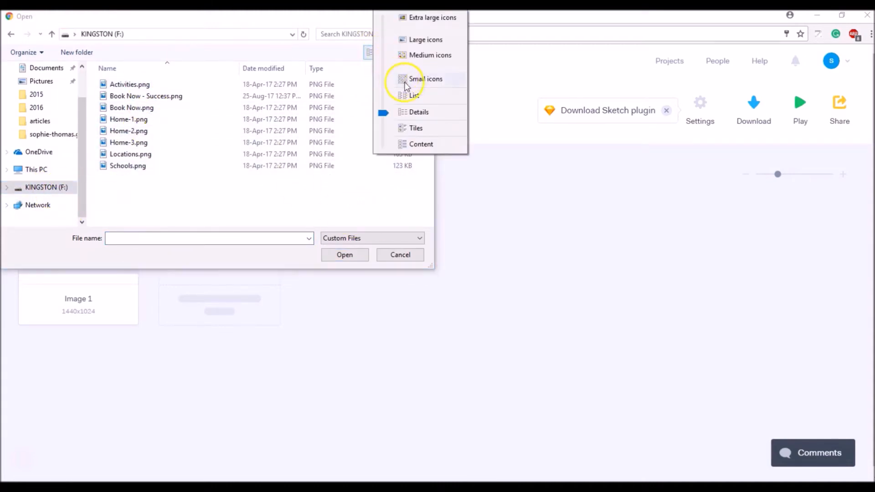
{"action": "left_click", "coordinate": [428, 56]}
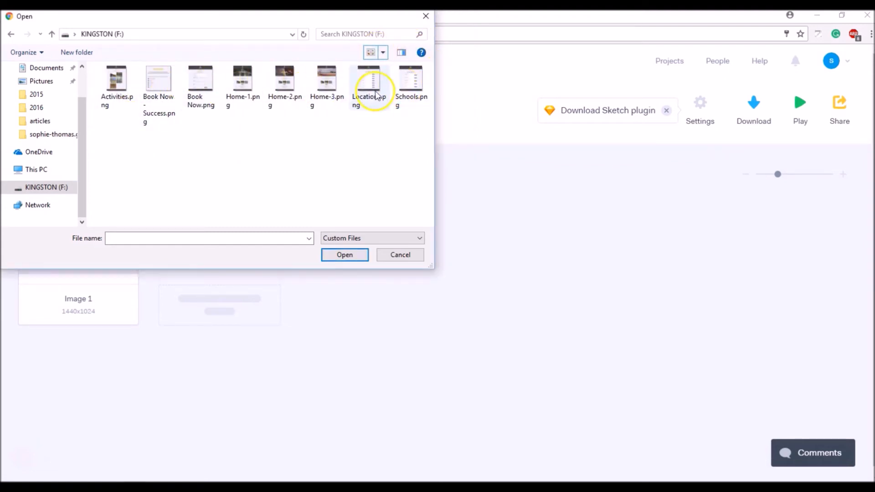
Upload all the PNG screens from Activities.png through Schools.png to the Test project
{"action": "left_click", "coordinate": [114, 94]}
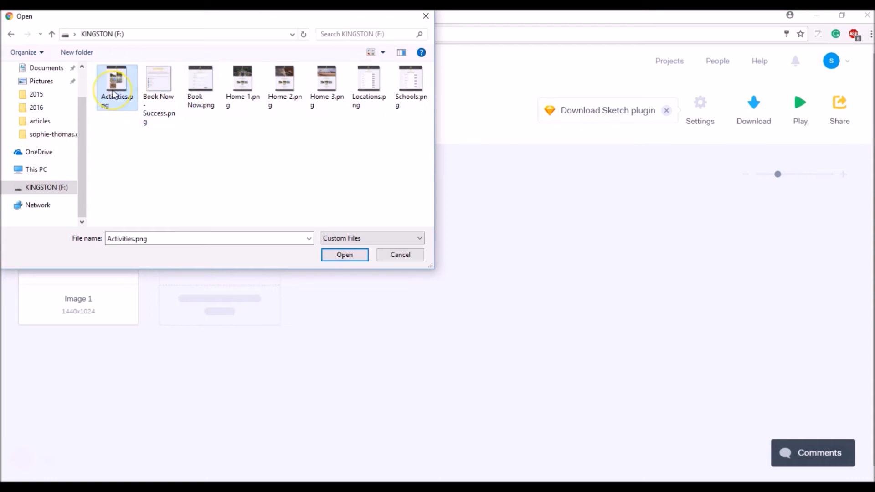
{"action": "key", "text": "shift+Right"}
{"action": "key", "text": "shift+Right"}
{"action": "key", "text": "shift+Right"}
{"action": "key", "text": "shift+Right"}
{"action": "key", "text": "shift+Right"}
{"action": "key", "text": "shift+Right"}
{"action": "key", "text": "shift+Right"}
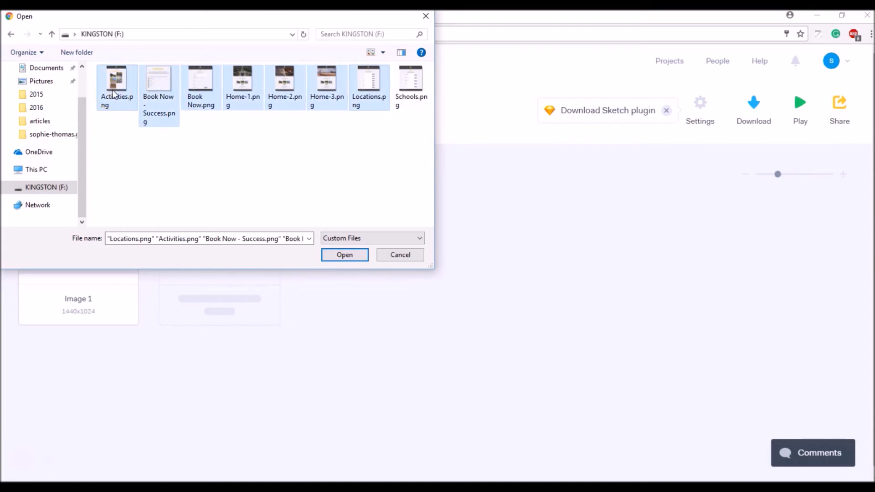
{"action": "left_click", "coordinate": [356, 258]}
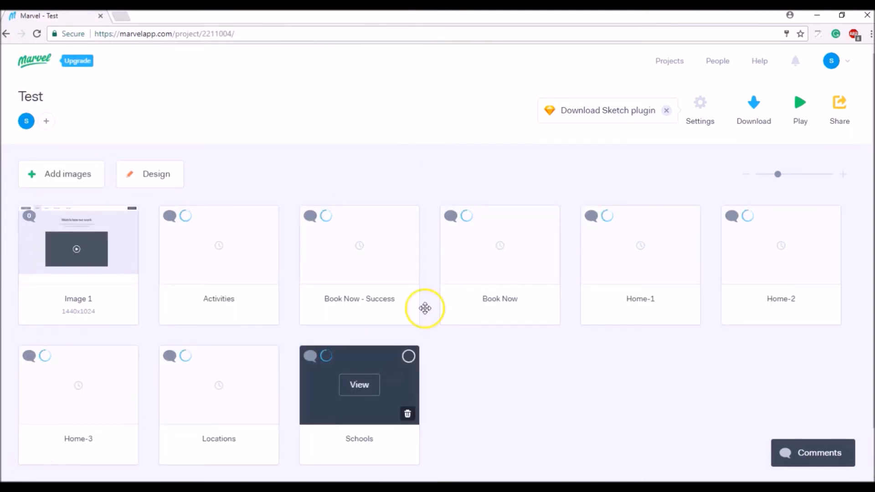
{"action": "scroll", "coordinate": [228, 250], "scroll_direction": "down", "scroll_amount": 1}
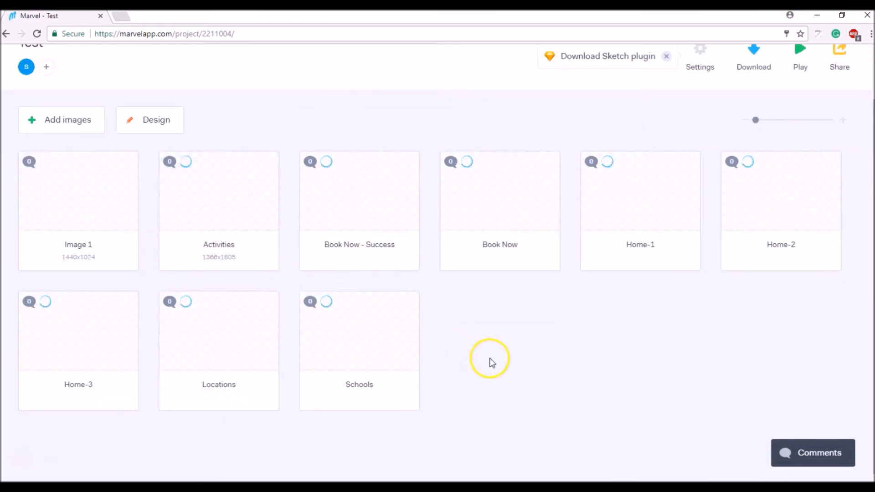